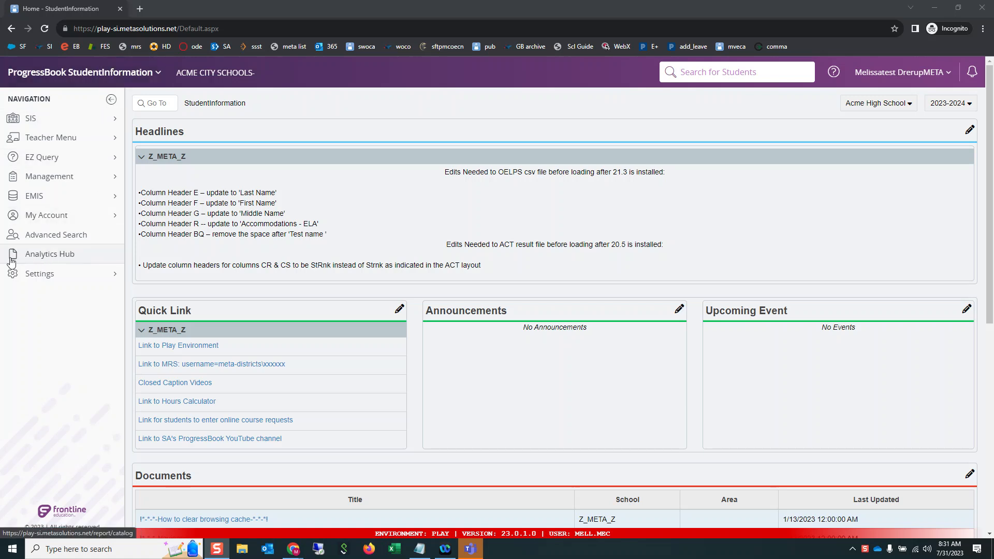
Step: Minimize the navigation pane and try to open the Analytics Hub from the first account
left_click(112, 100)
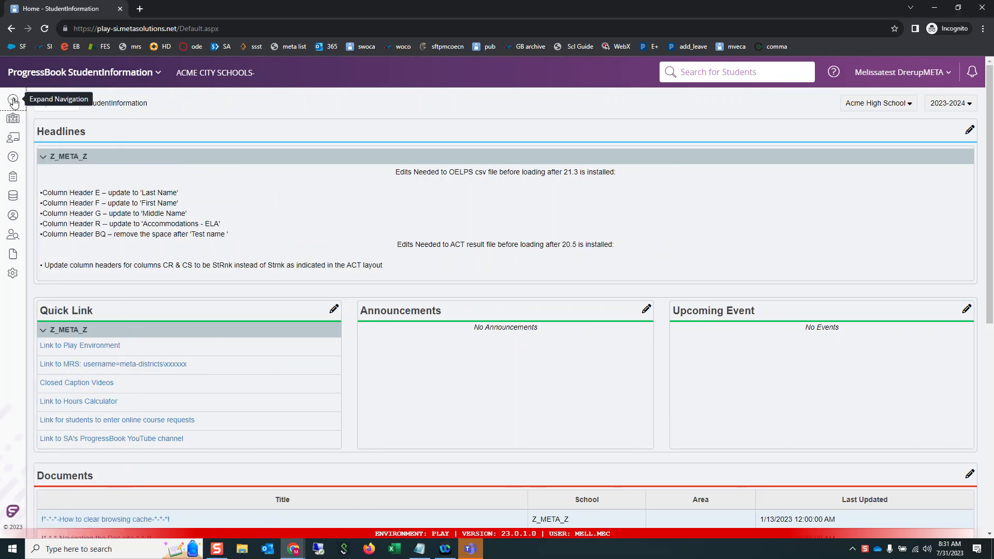
left_click(13, 100)
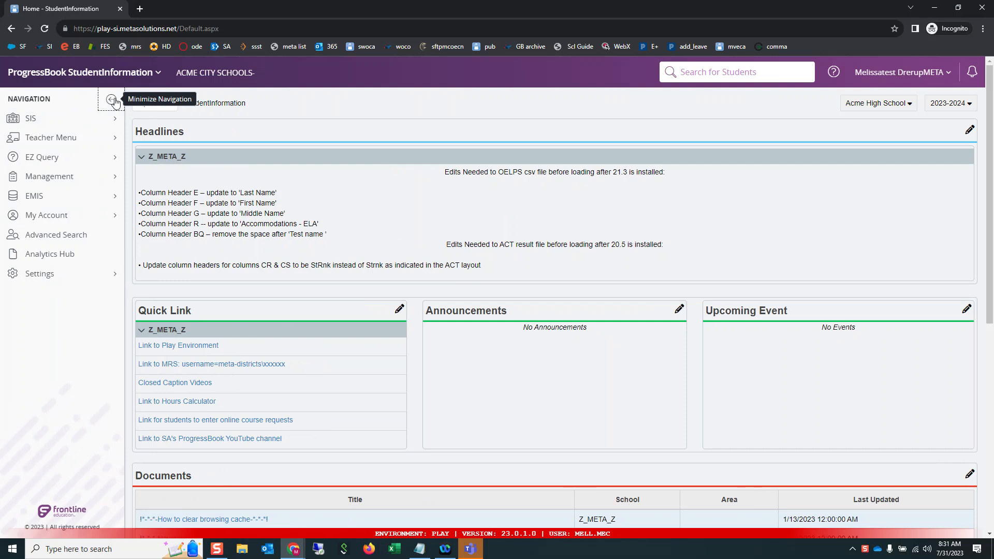
left_click(112, 100)
left_click(13, 255)
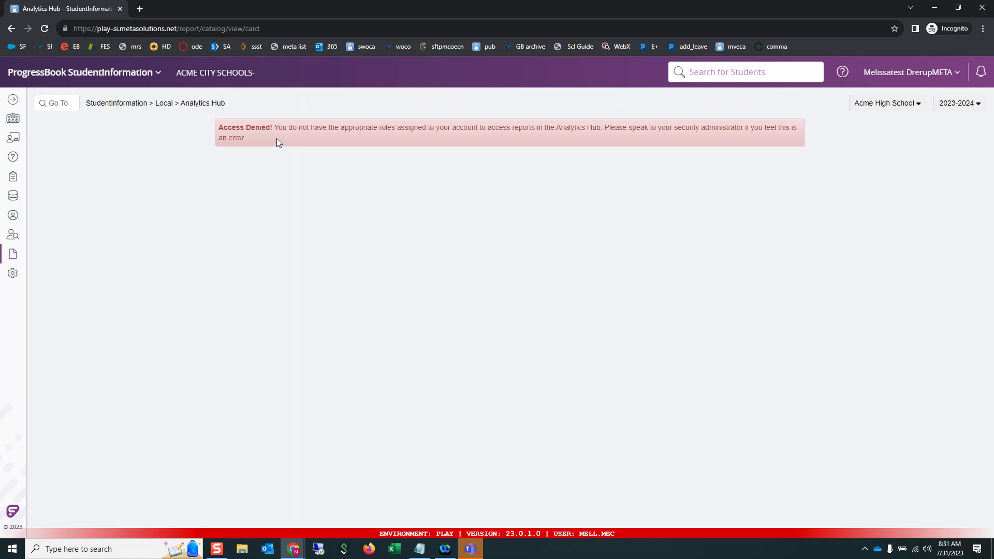
Step: In the test account's browser window, add the _META_Tracking_HS_Graduation_Credits report from the Analytics Hub's Eligibility category to favorites
left_click(934, 8)
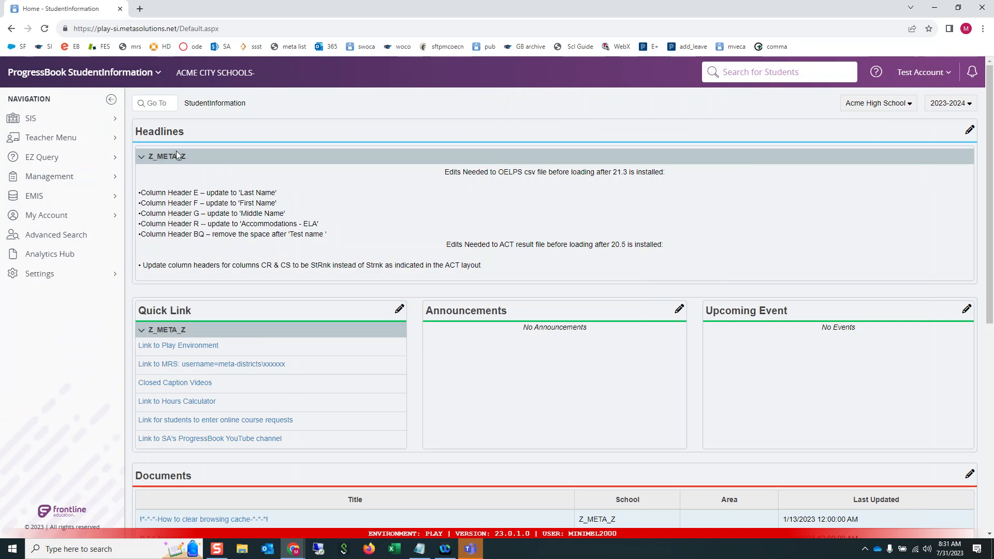
left_click(12, 254)
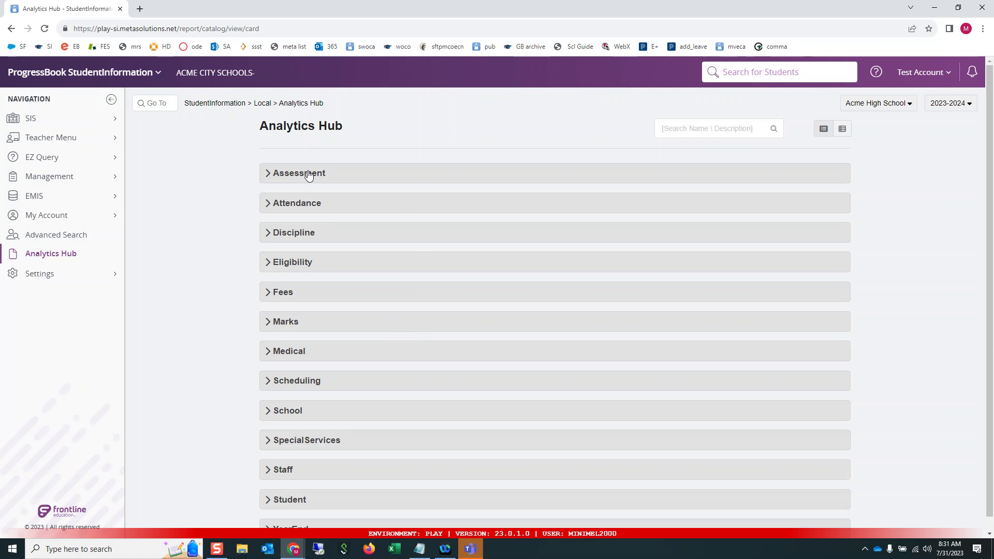
left_click(268, 266)
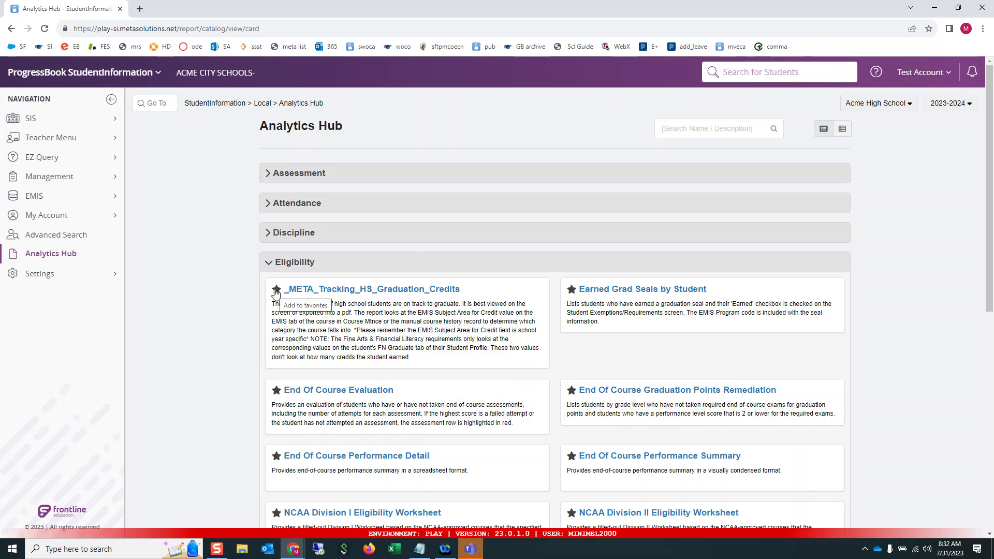
left_click(276, 290)
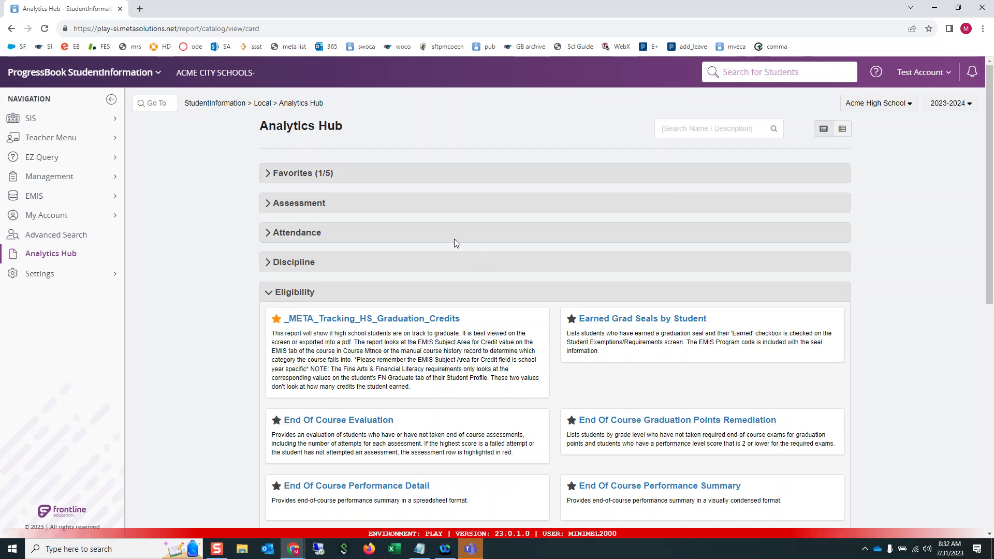
scroll(455, 238, "down", 2)
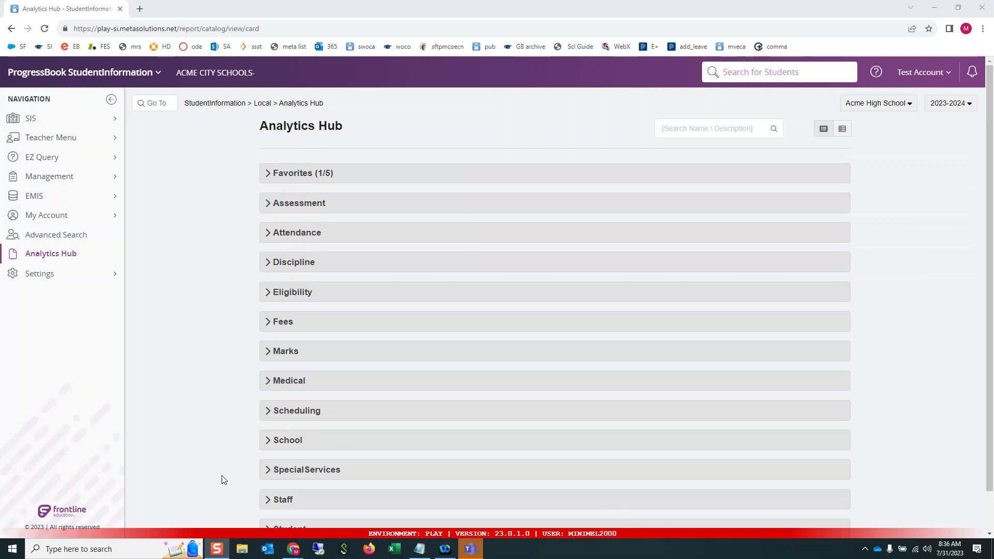
Step: Try to run the School category's Building Ethnicity Count report with the default filters, and return to the Analytics Hub
left_click(269, 441)
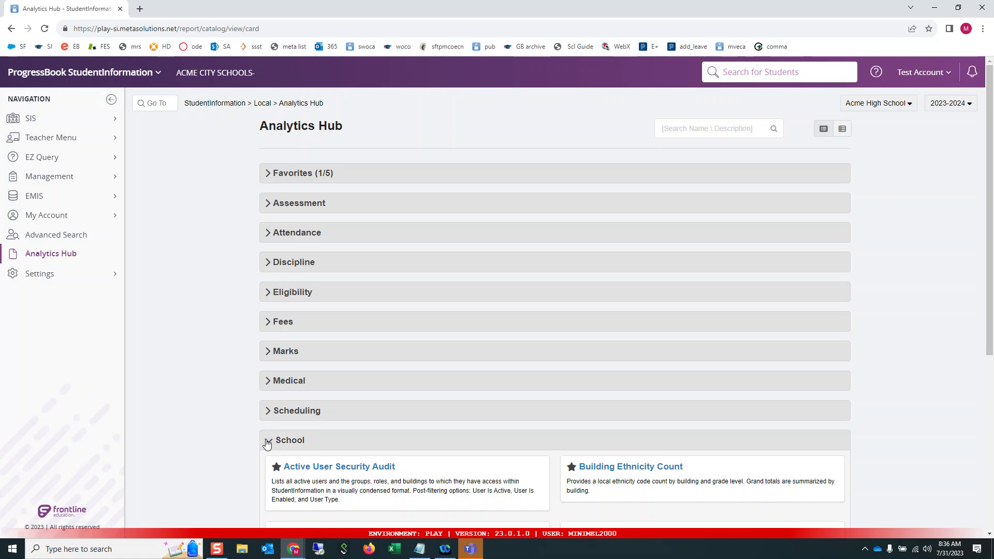
scroll(492, 399, "down", 2)
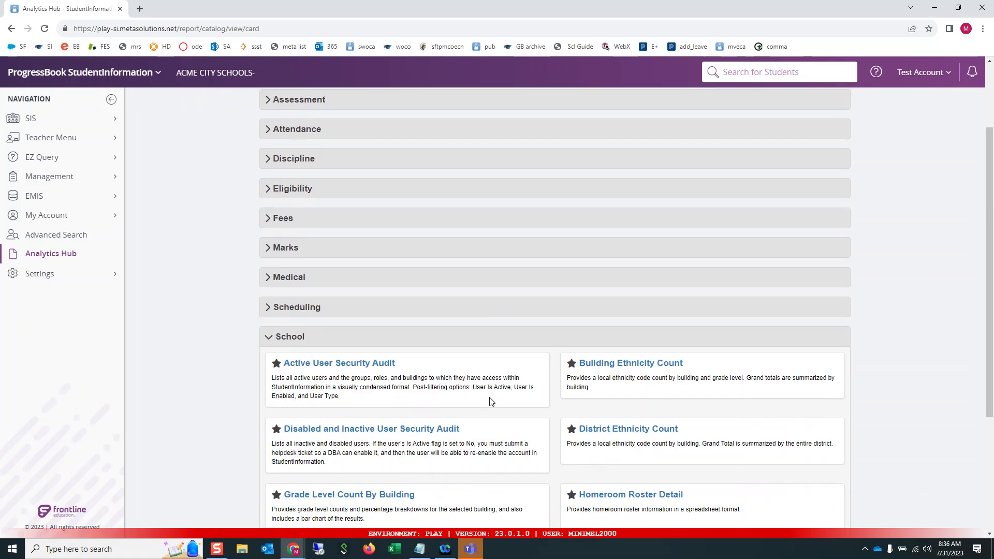
left_click(602, 364)
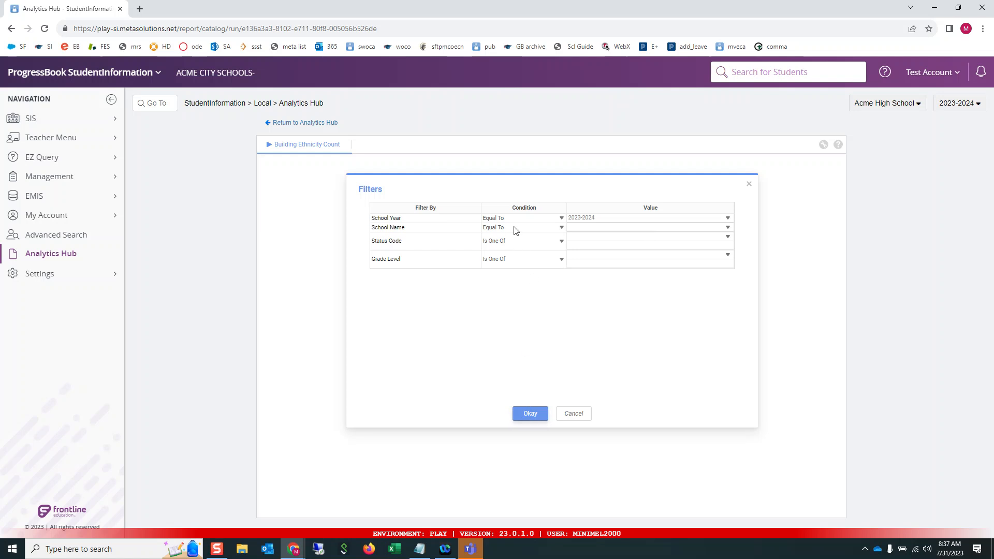
left_click(529, 414)
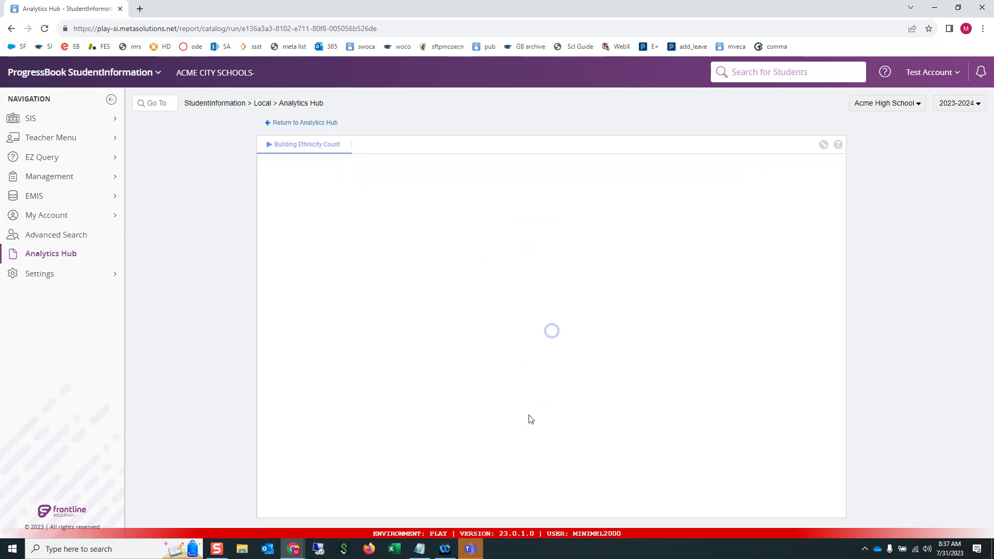
left_click(553, 371)
left_click(296, 124)
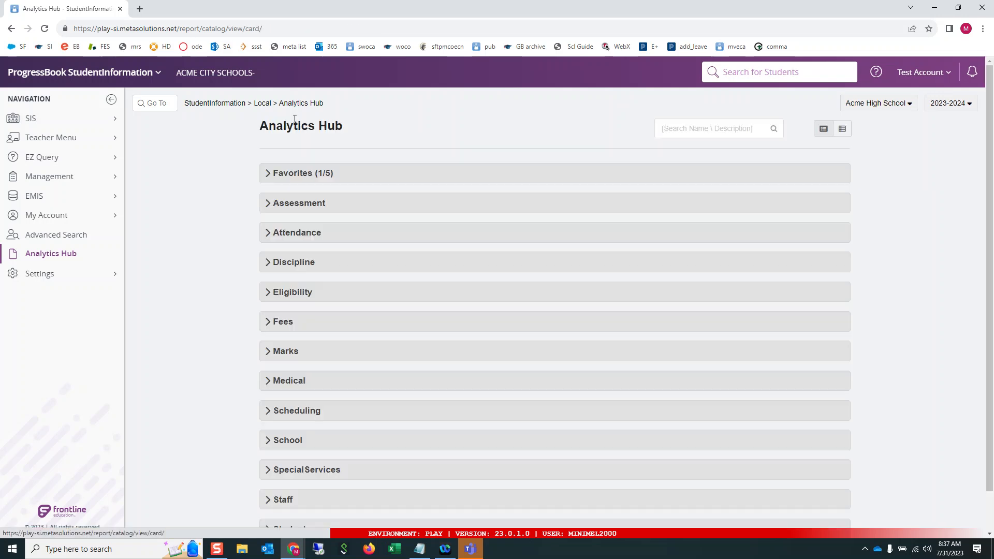
Step: Open the Building Ethnicity Count report and set its School Name filter to Is One Of with Acme High School
left_click(295, 441)
left_click(611, 467)
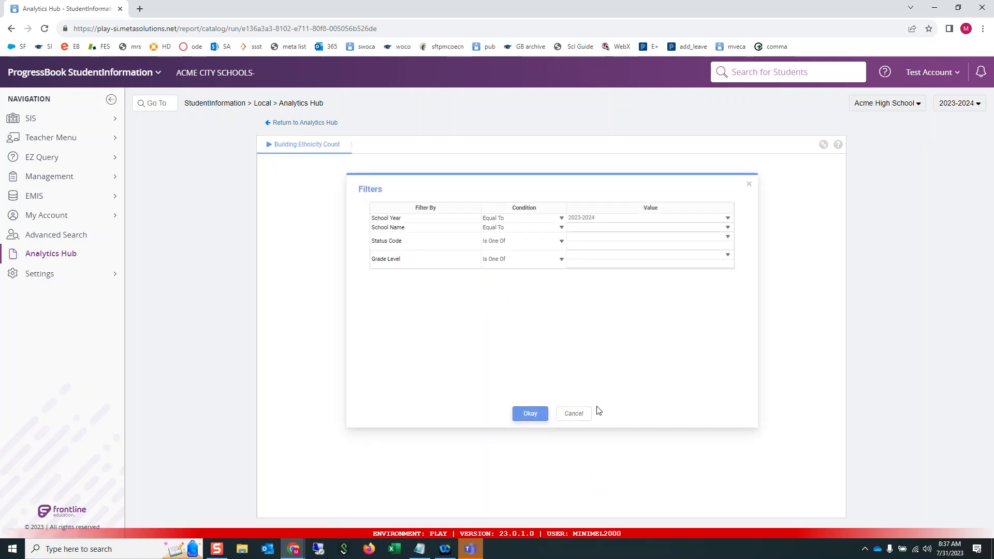
left_click(730, 231)
left_click(592, 235)
left_click(562, 228)
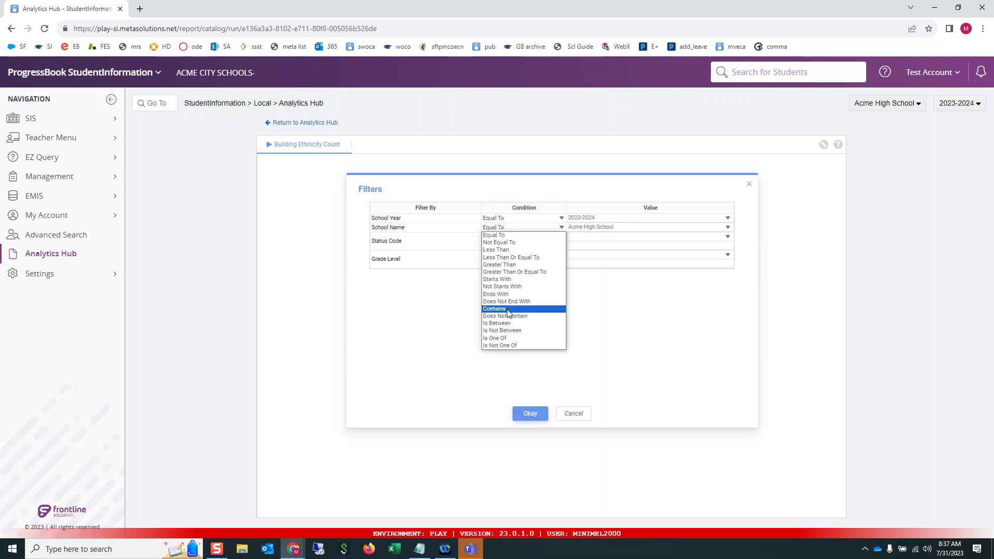
left_click(505, 339)
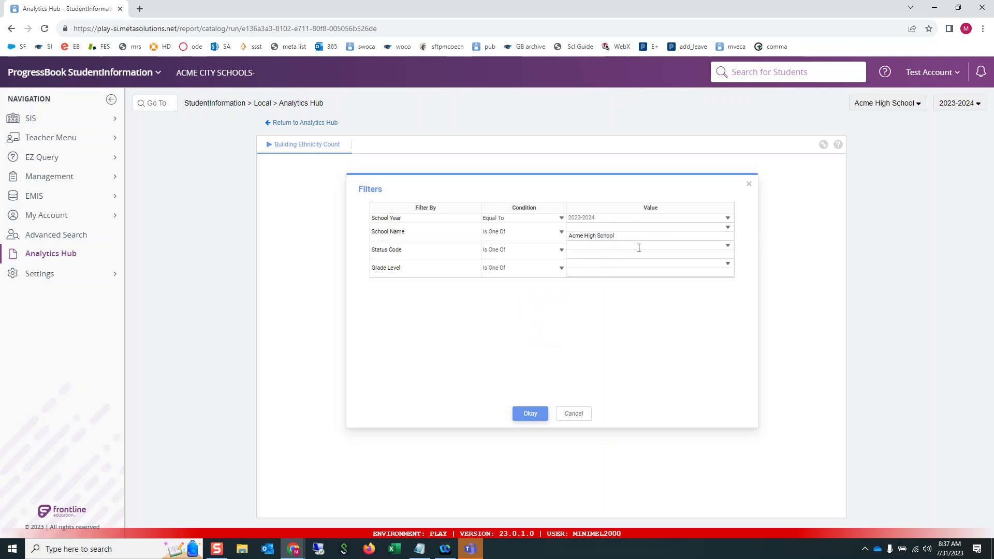
Step: Add Acme Middle School, Acme North Elementary and Acme South Elementary to the School Name filter
left_click(728, 228)
left_click(573, 245)
left_click(573, 256)
left_click(572, 265)
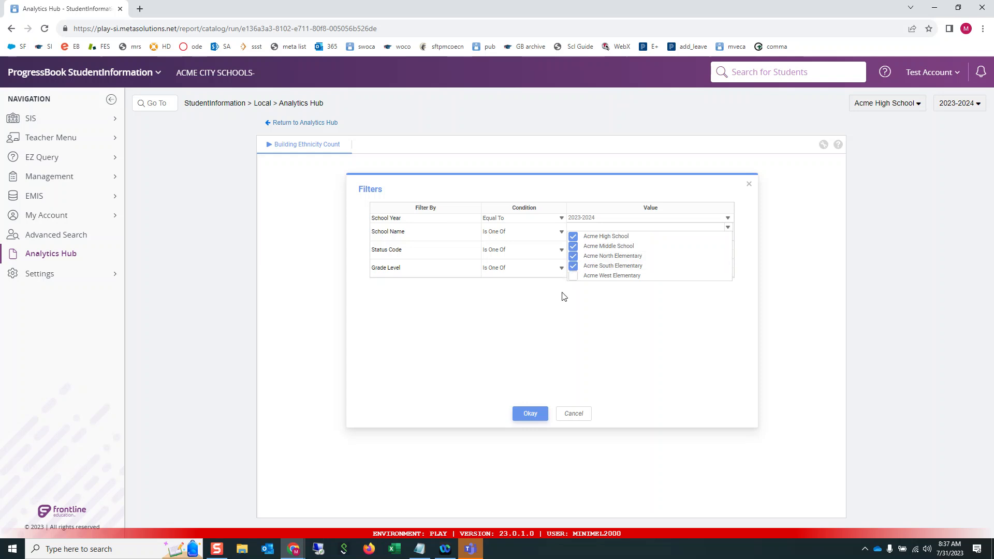
left_click(567, 327)
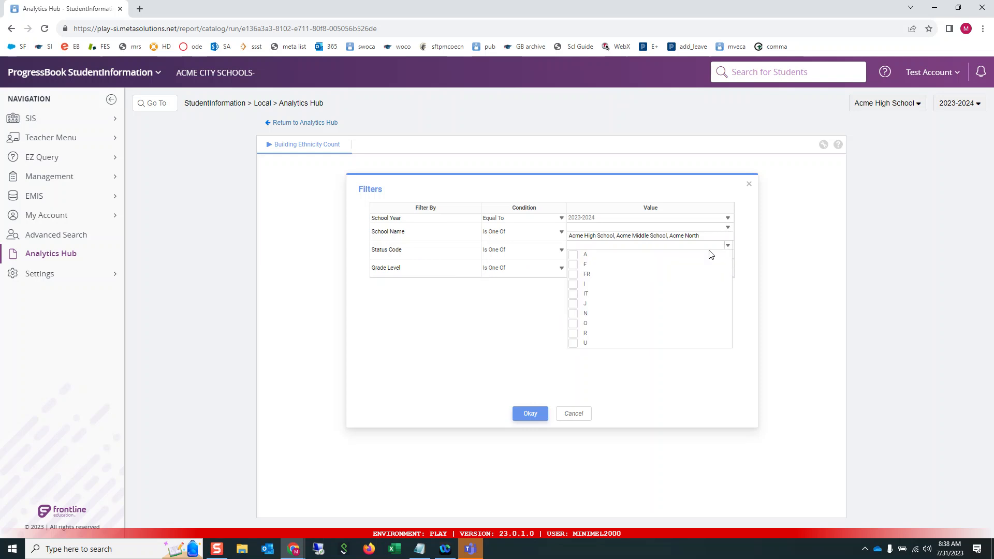
Step: Set the Status Code filter to the codes A and N
left_click(573, 254)
left_click(573, 313)
left_click(501, 334)
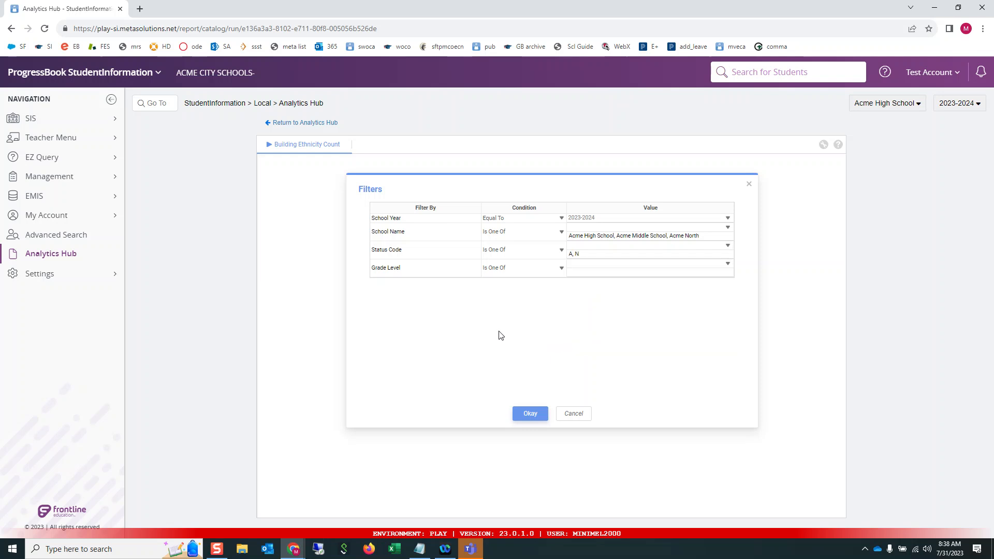
Step: Set the Grade Level filter to 01 through 06 and run the Building Ethnicity Count report
left_click(727, 270)
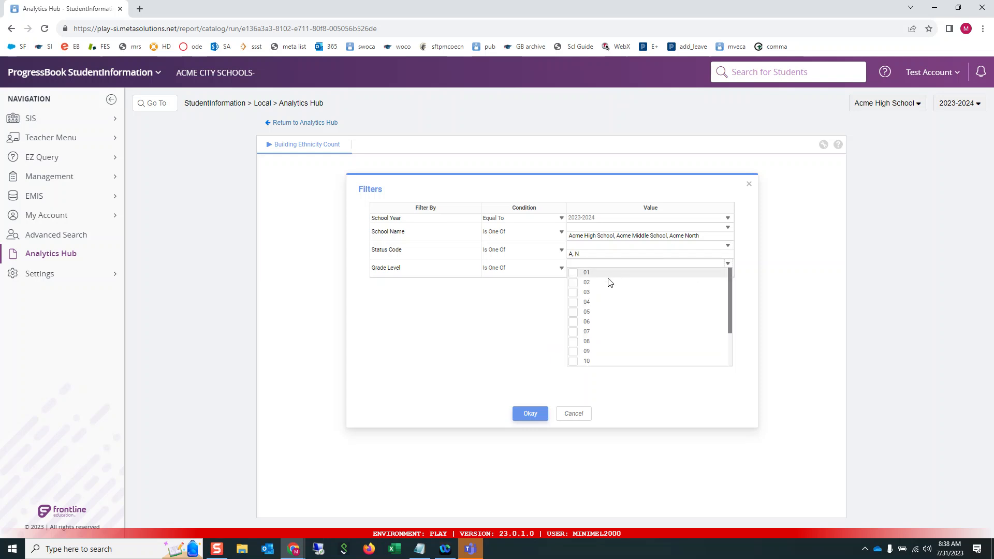
left_click(574, 274)
left_click(573, 293)
left_click(574, 315)
left_click(574, 324)
left_click(576, 293)
left_click(575, 283)
left_click(573, 302)
left_click(530, 414)
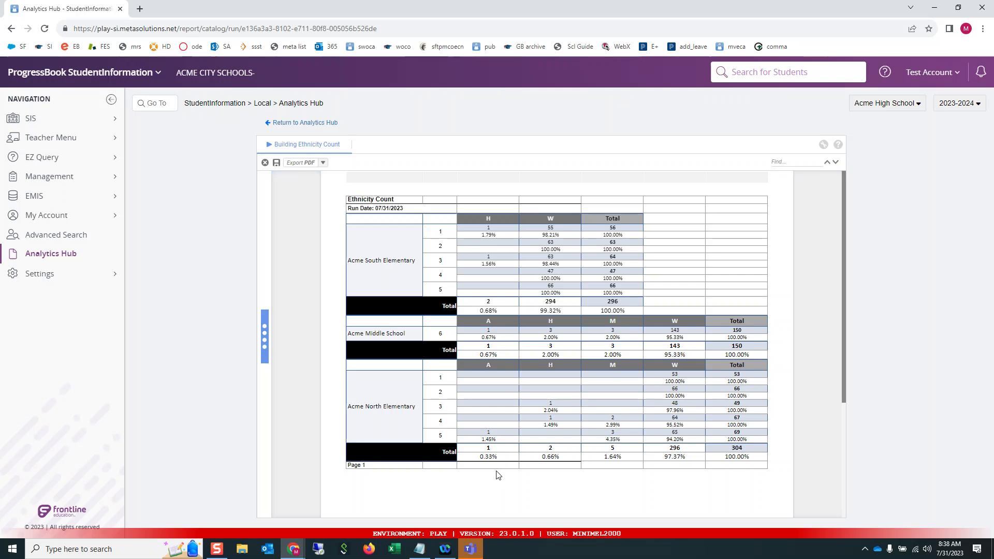
Step: Show the report's export formats and reopen the Building Ethnicity Count report from the Analytics Hub's School category
left_click(322, 163)
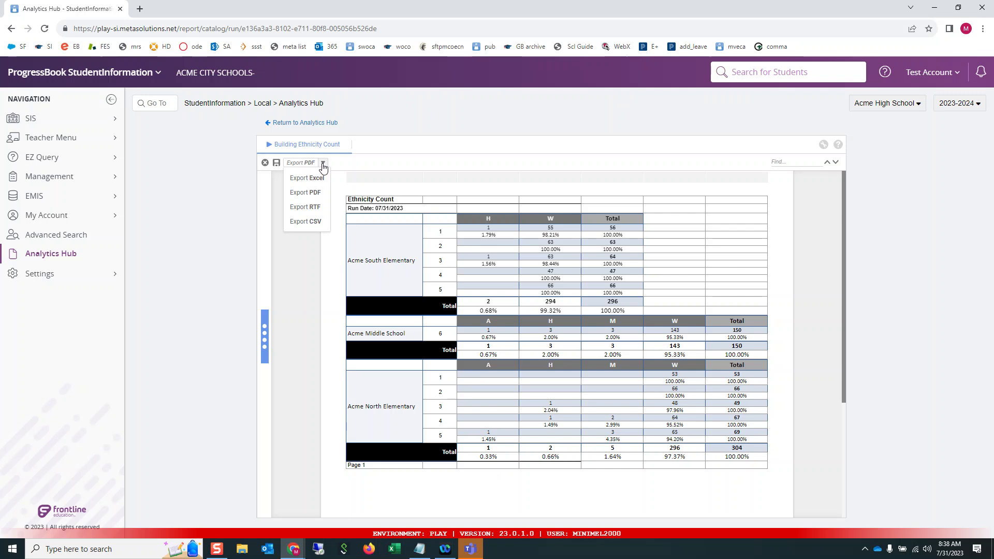
left_click(311, 123)
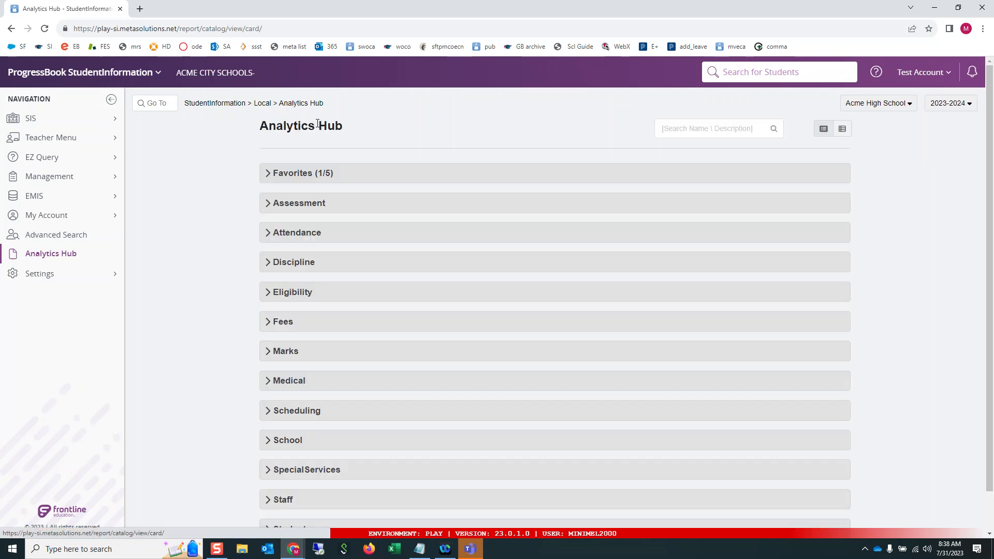
left_click(282, 440)
left_click(620, 468)
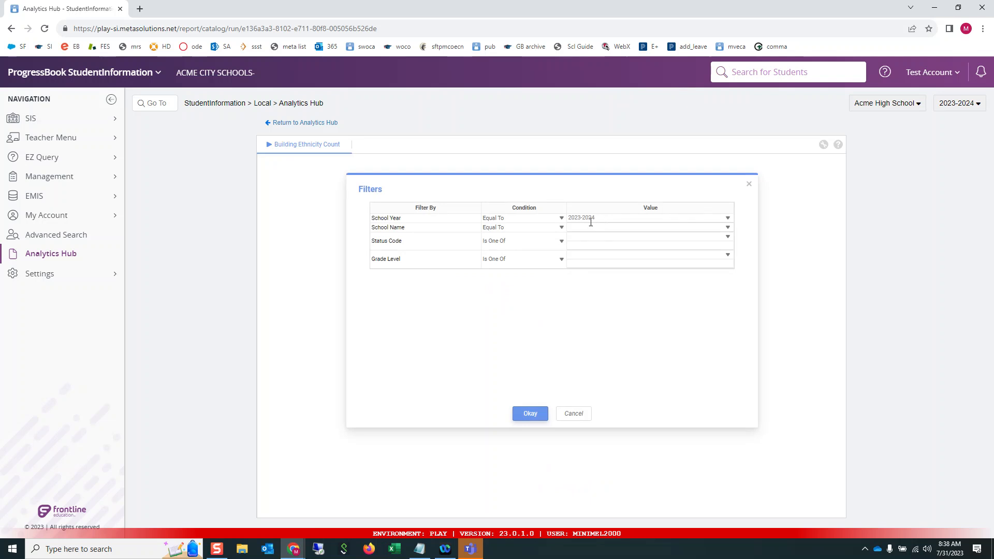
Step: Set the School Year filter to 2022-2023
left_click_drag(597, 217, 557, 219)
key("BackSpace")
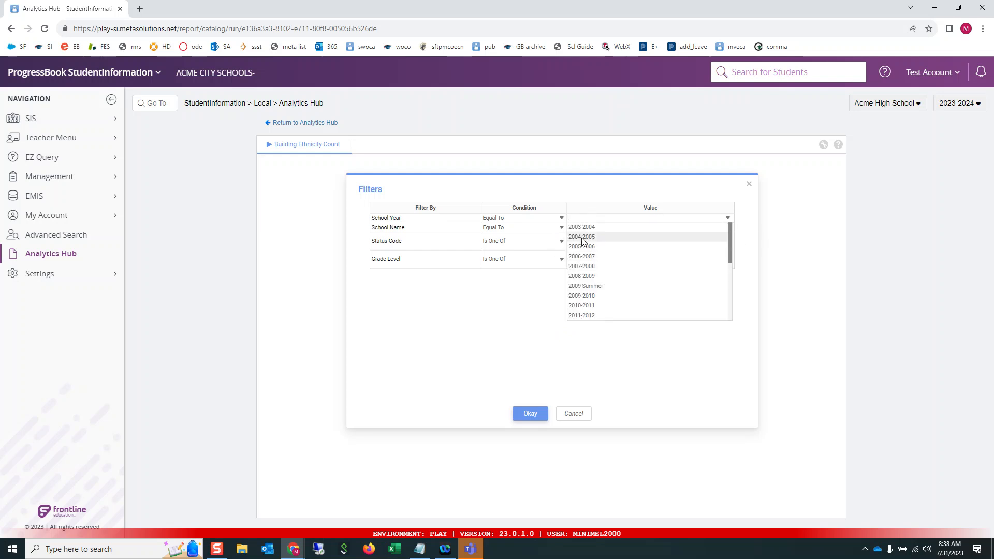
scroll(586, 260, "down", 3)
left_click(584, 305)
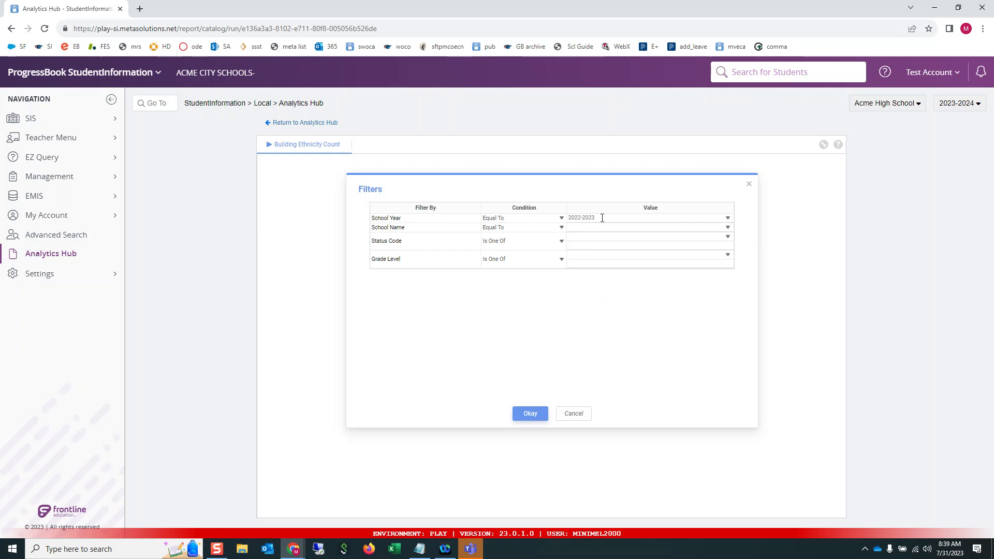
Step: Set the School Year filter back to 2023-2024, leaving the School Name value blank
mouse_move(600, 218)
left_mouse_down()
mouse_move(556, 218)
mouse_move(612, 216)
mouse_move(580, 216)
left_mouse_up()
key("BackSpace")
left_click(727, 219)
scroll(603, 274, "down", 5)
left_click(587, 316)
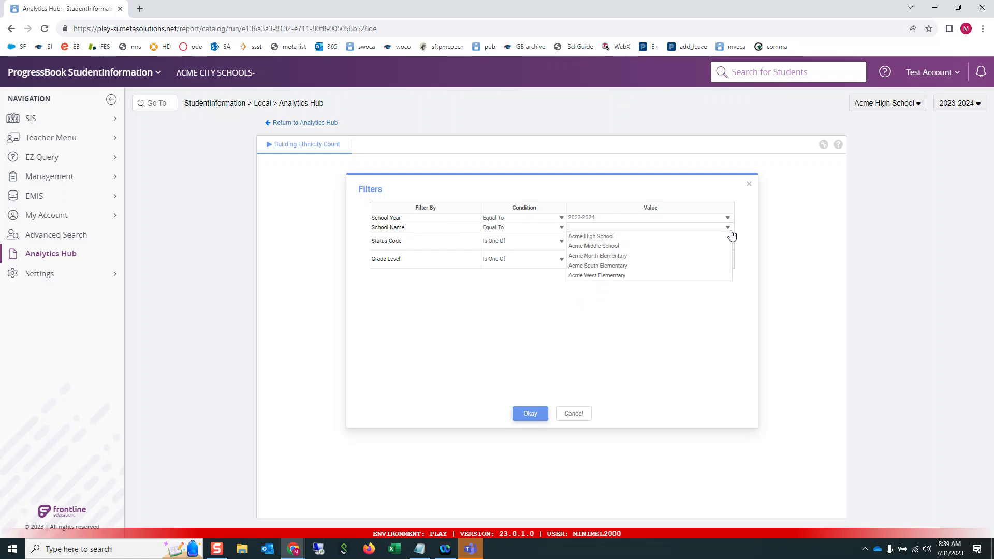
left_click(611, 341)
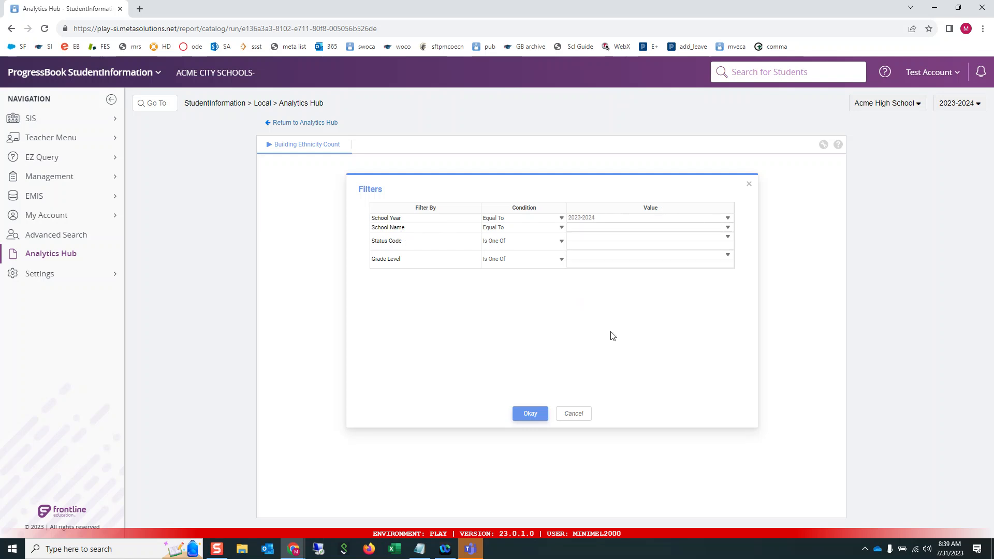
Step: Change the School Name, Status Code and Grade Level conditions to Not Equal To, with blank values
left_click(562, 228)
left_click(514, 242)
left_click(612, 230)
left_click(780, 235)
left_click(561, 241)
left_click(539, 253)
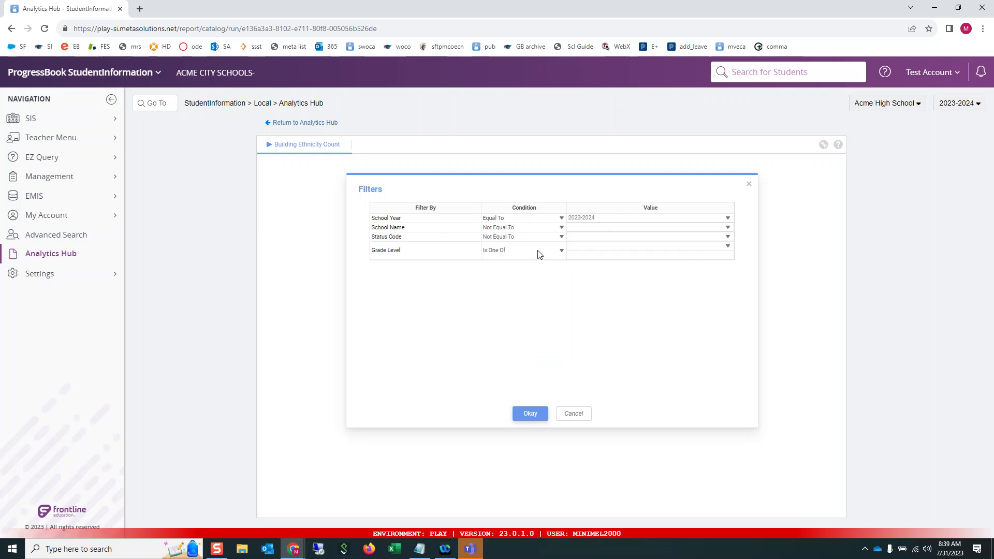
left_click(561, 250)
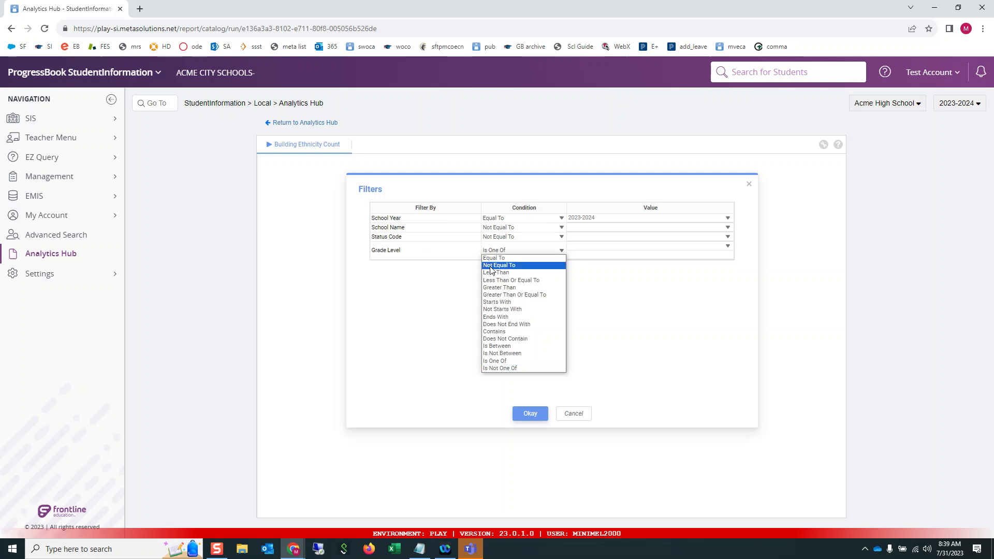
left_click(495, 266)
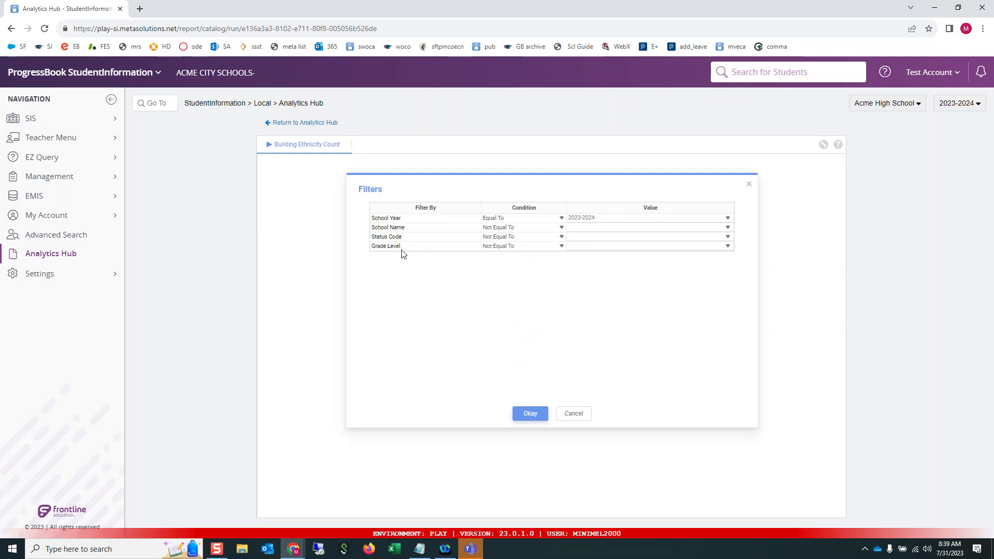
Step: Run the Building Ethnicity Count report with these filters and show its export formats
left_click(531, 414)
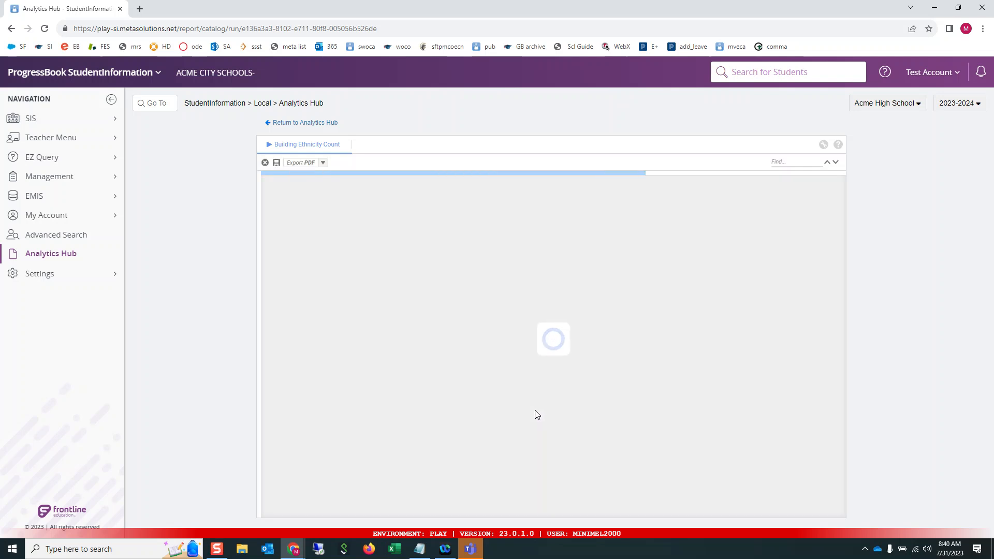
left_click(324, 163)
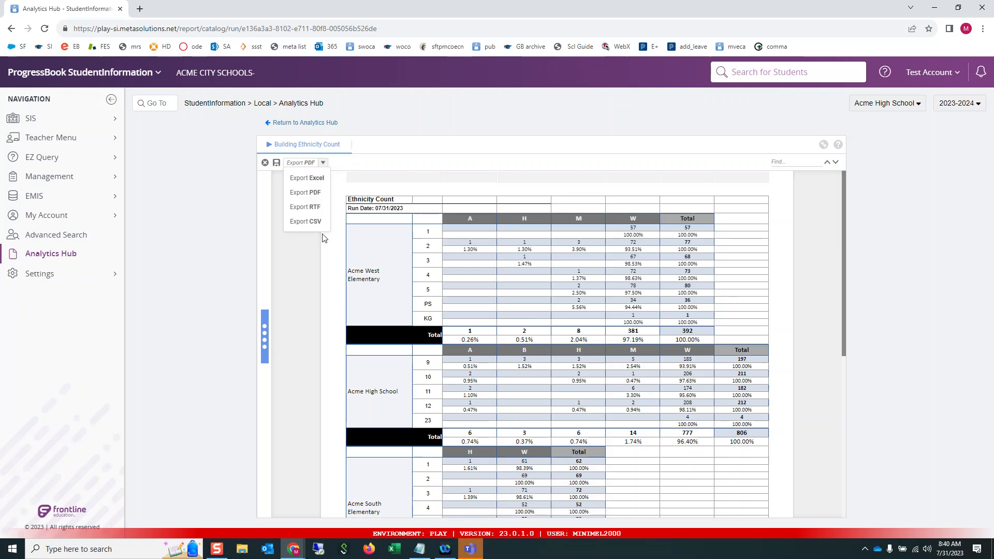